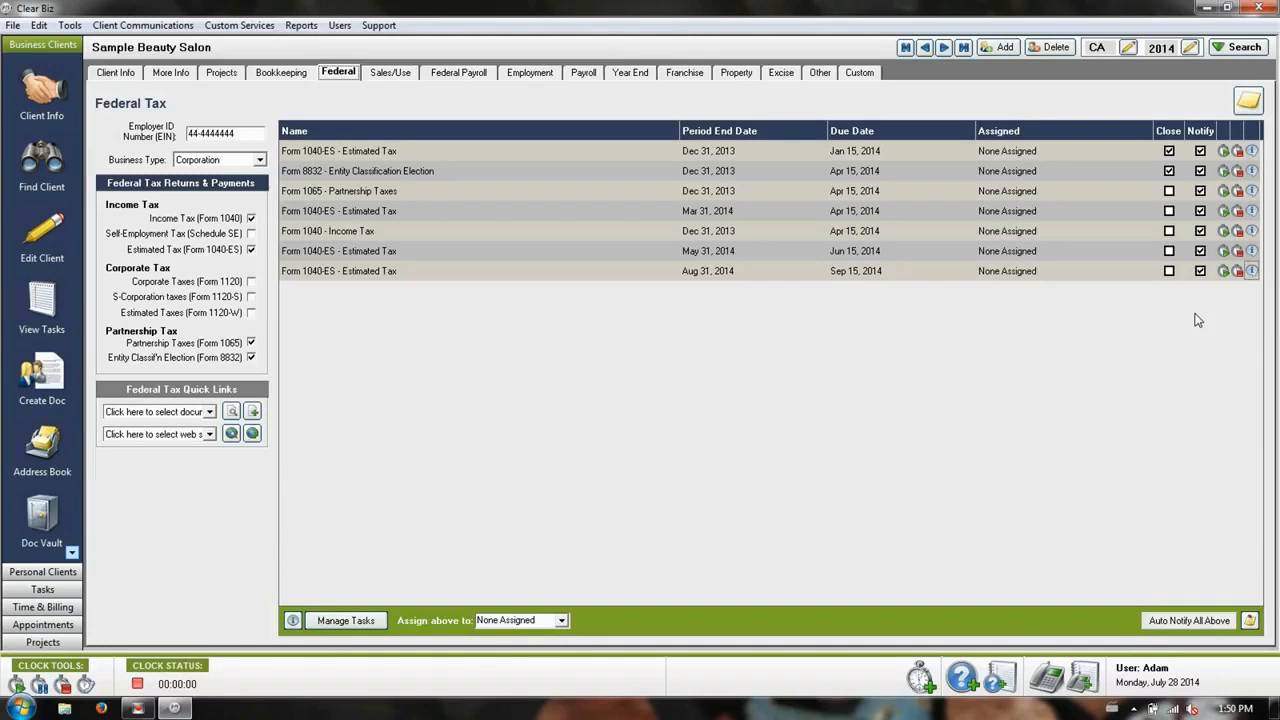
Open the client options for Sample Beauty Salon and view the employee choices for the bookkeeping assignment
click(116, 72)
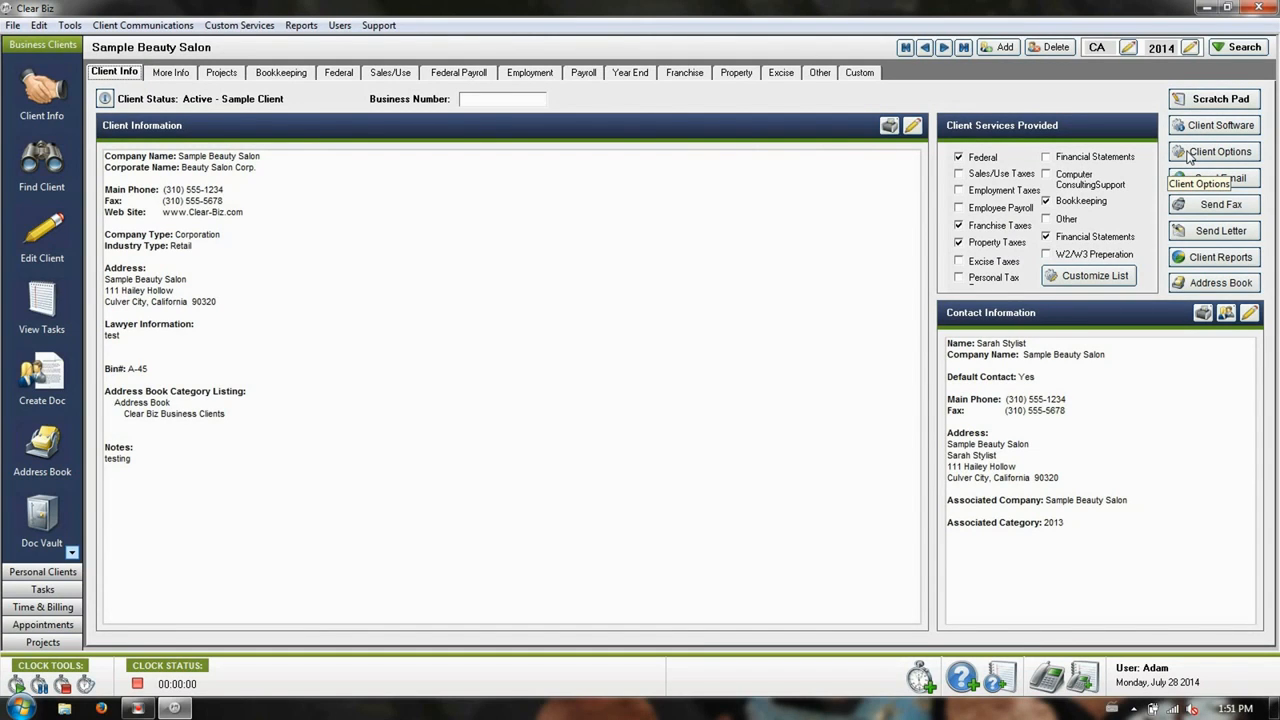
click(1234, 154)
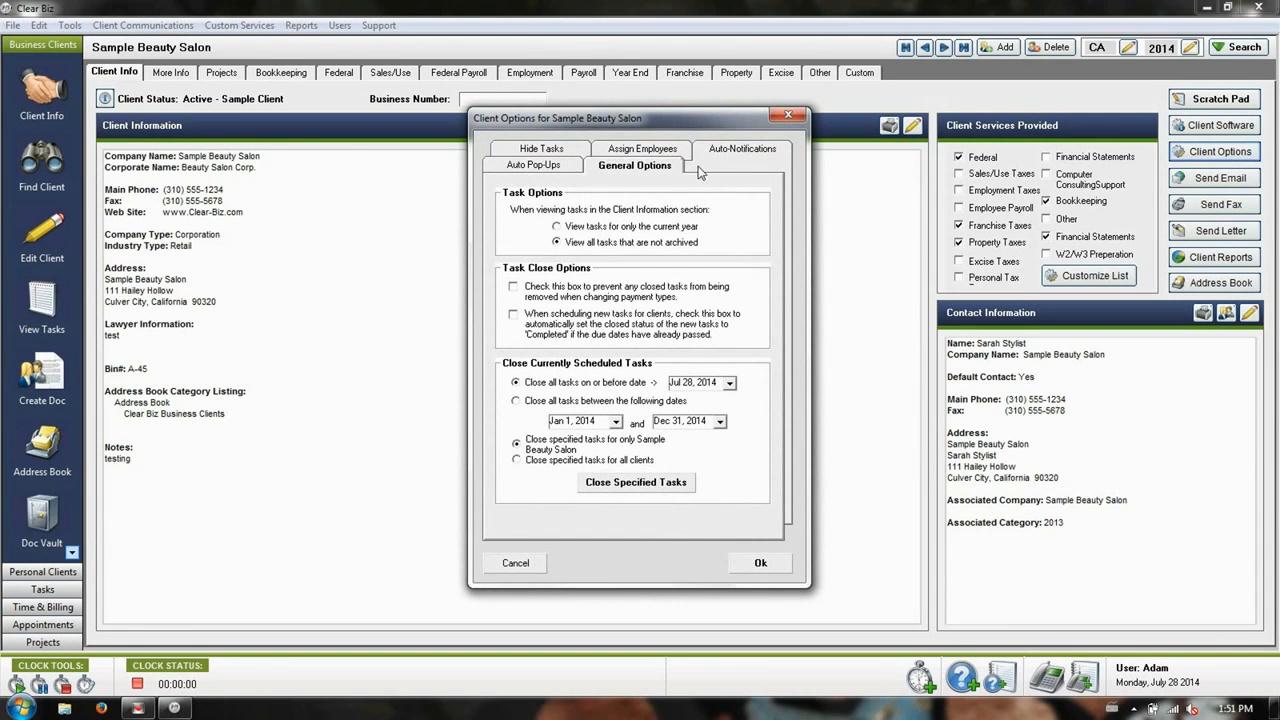
click(638, 150)
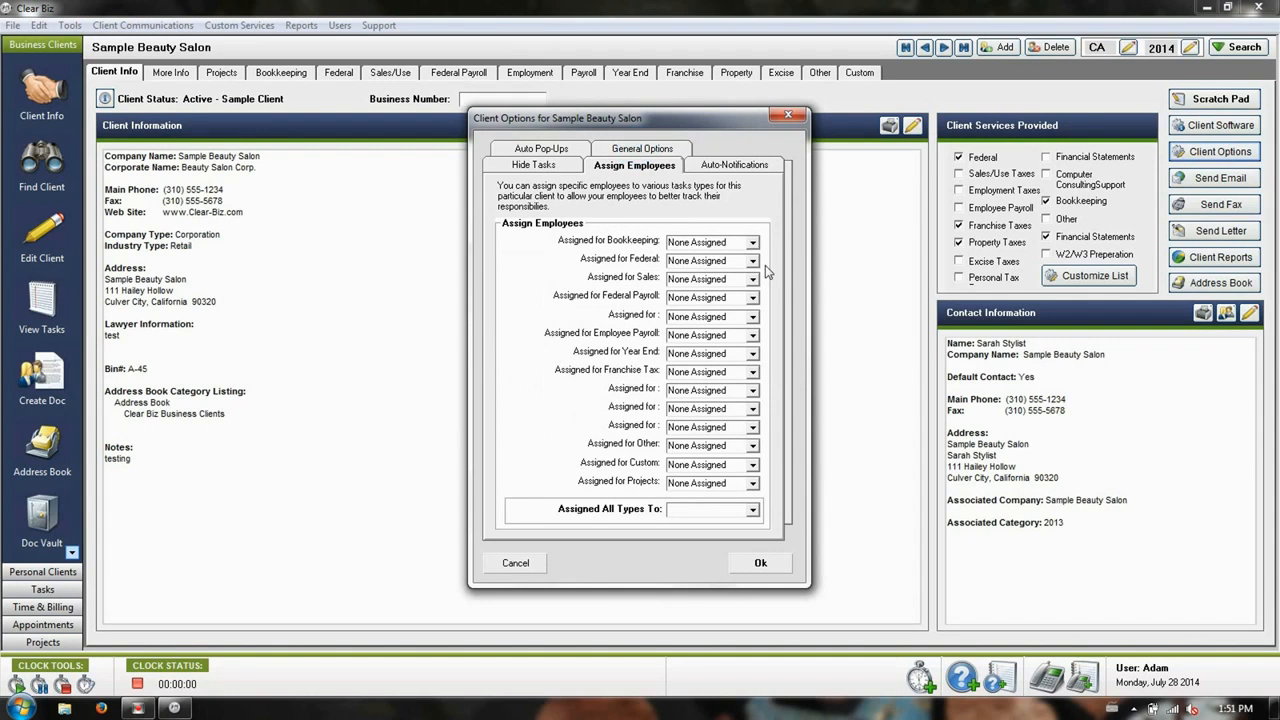
click(753, 243)
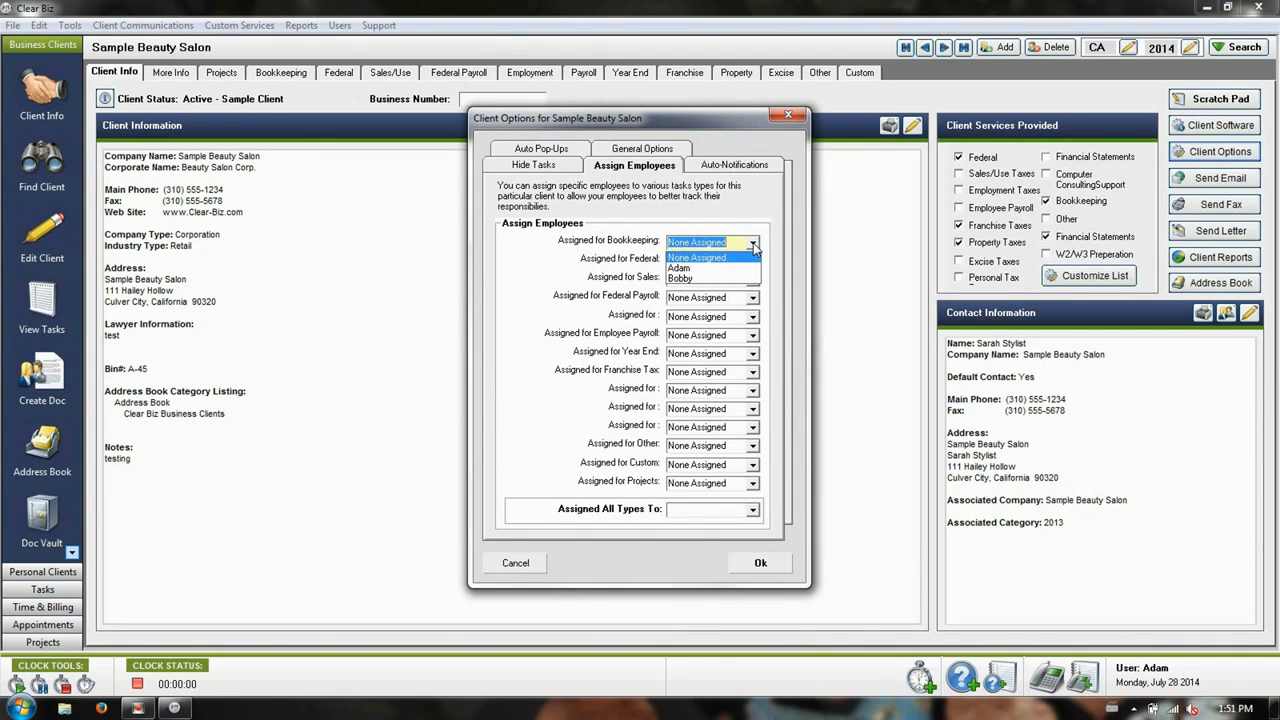
click(753, 246)
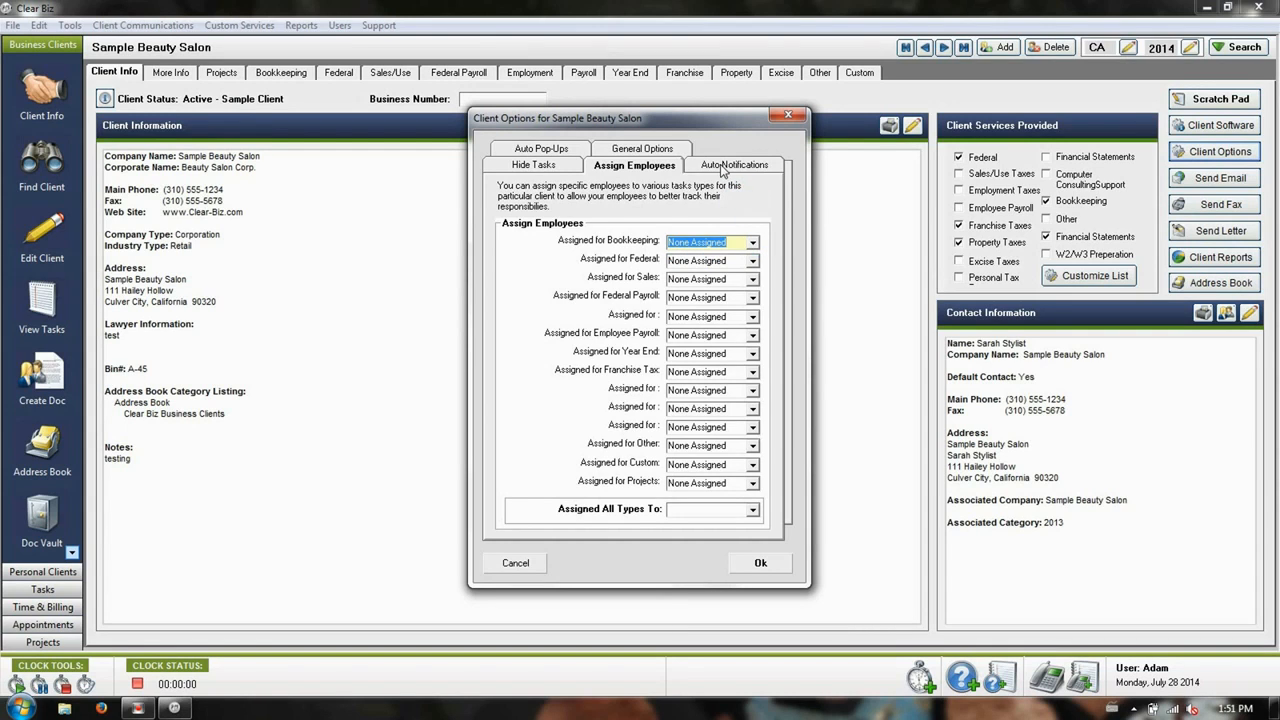
Schedule auto-notifications for all task types in the client options and confirm
click(730, 167)
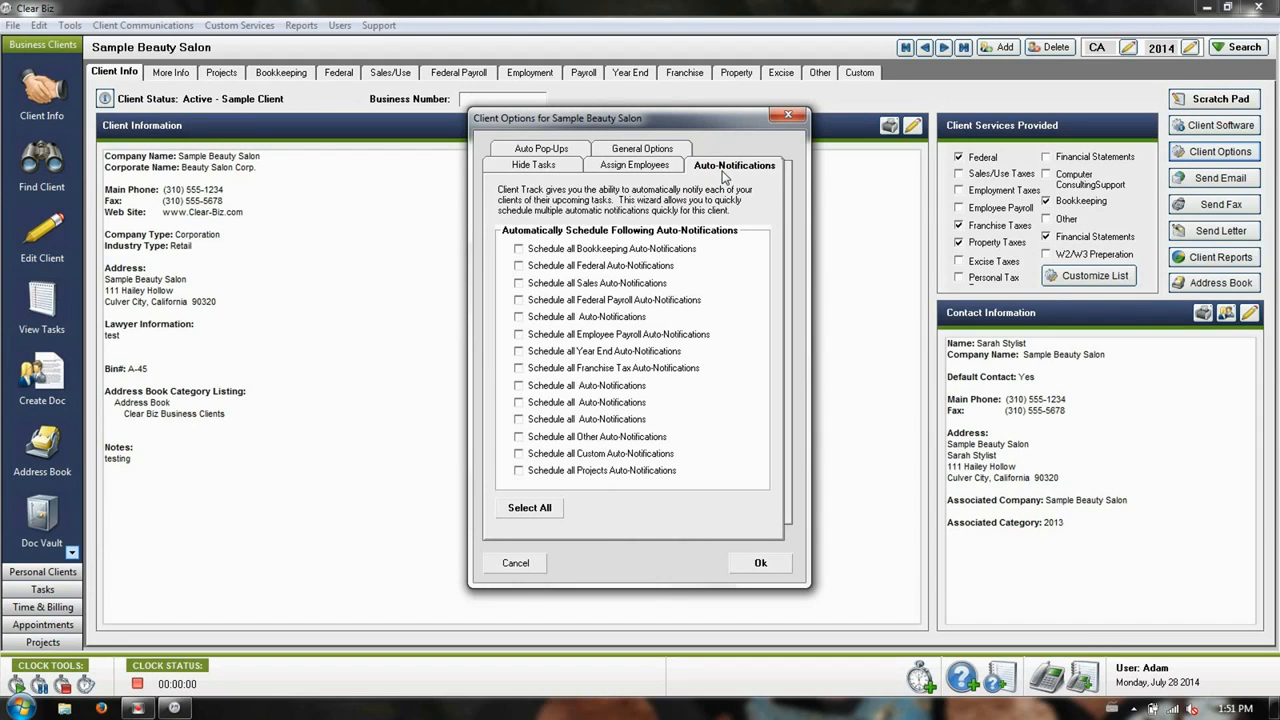
click(545, 512)
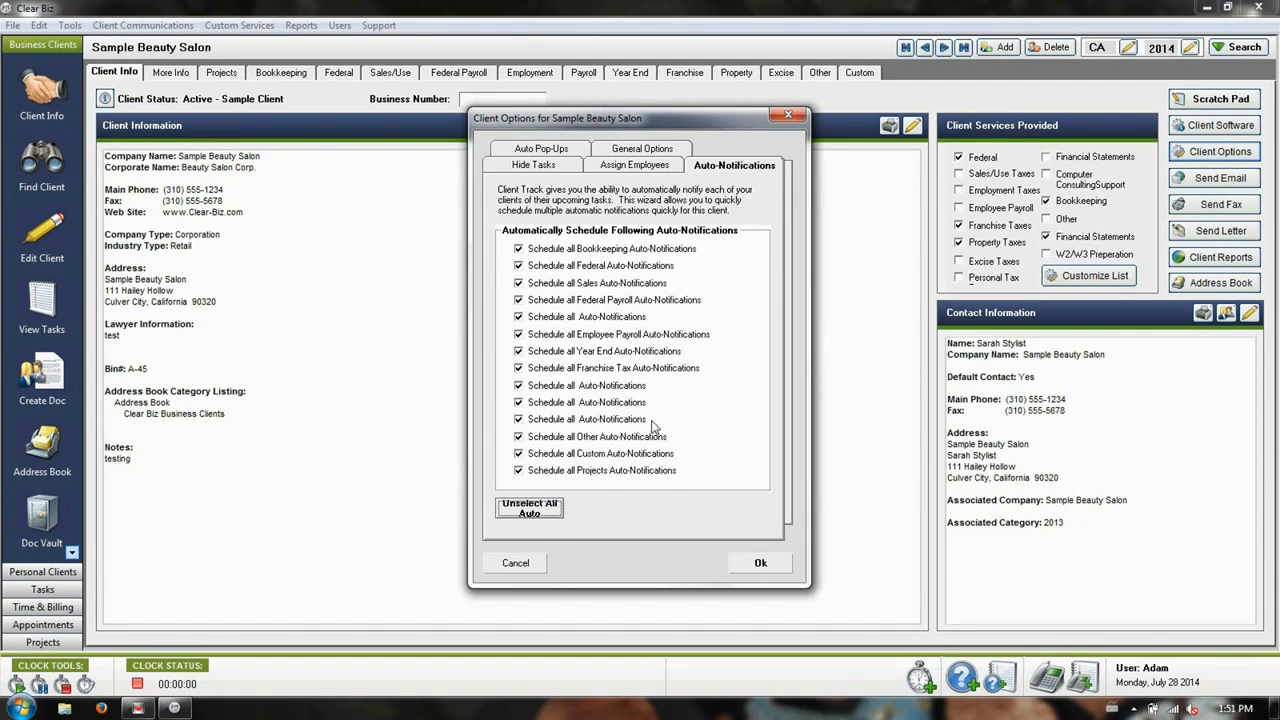
click(747, 565)
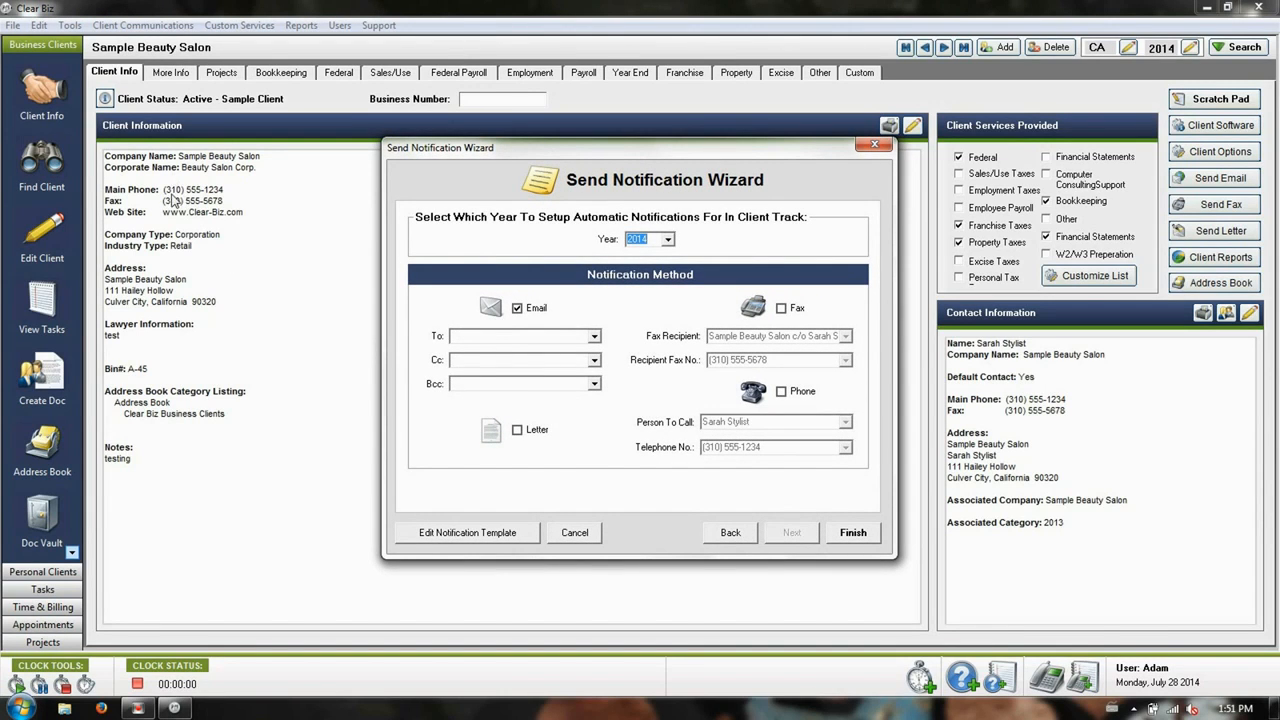
Enter the recipient's e-mail address for the 2014 email notifications and finish the Send Notification Wizard
click(502, 334)
text(test@testing.ca)
click(615, 303)
click(852, 533)
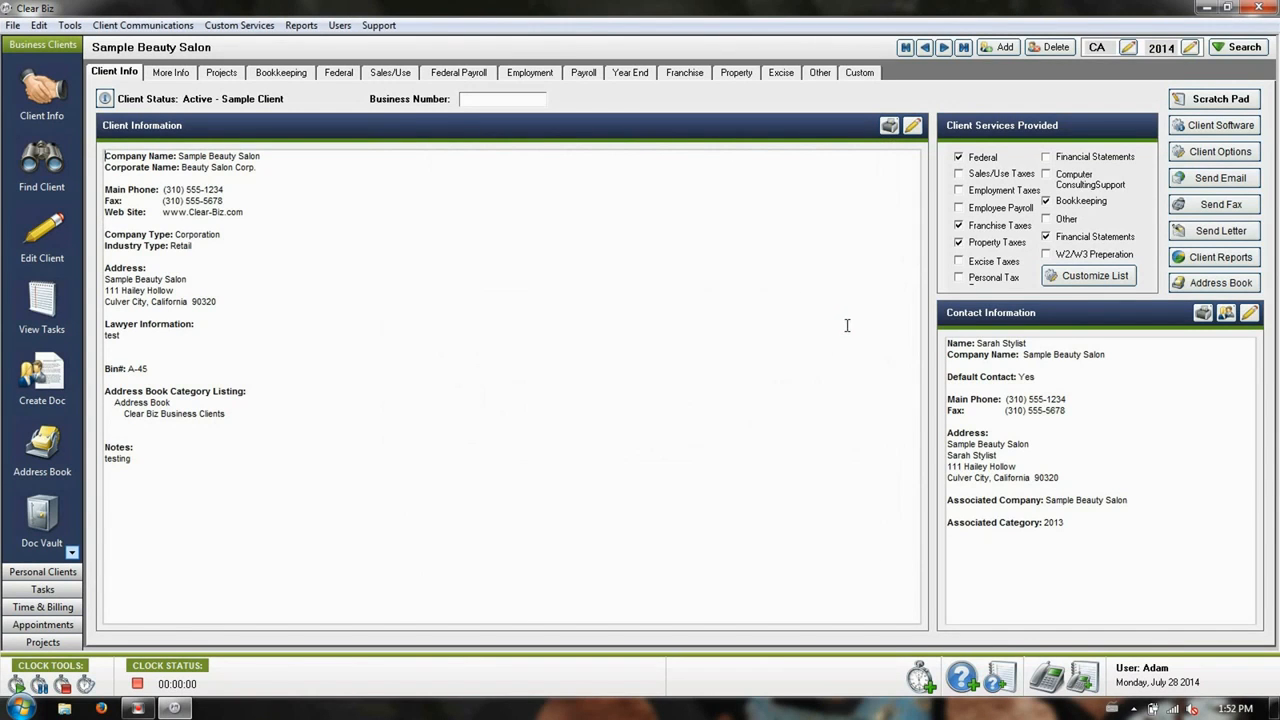
From the client's federal tasks, open the Client Auto Notifications List full-screen and preview the Form 8832 notification email without sending it
click(334, 76)
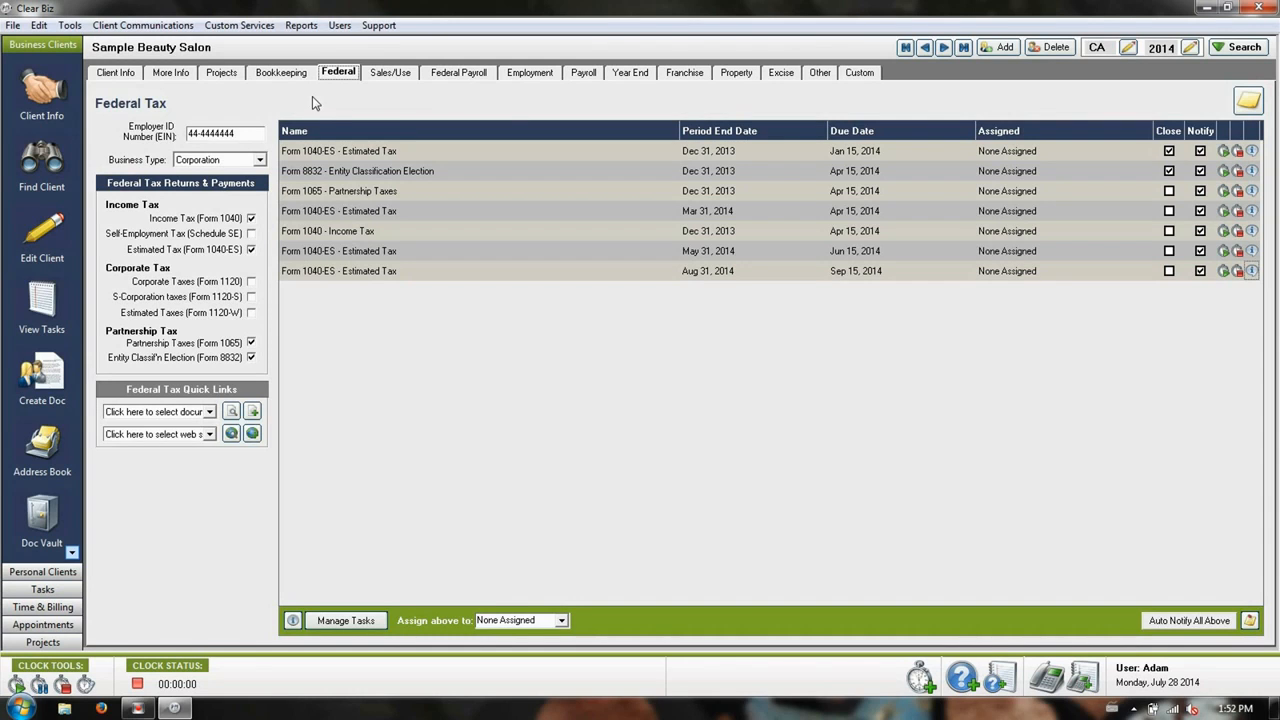
click(123, 24)
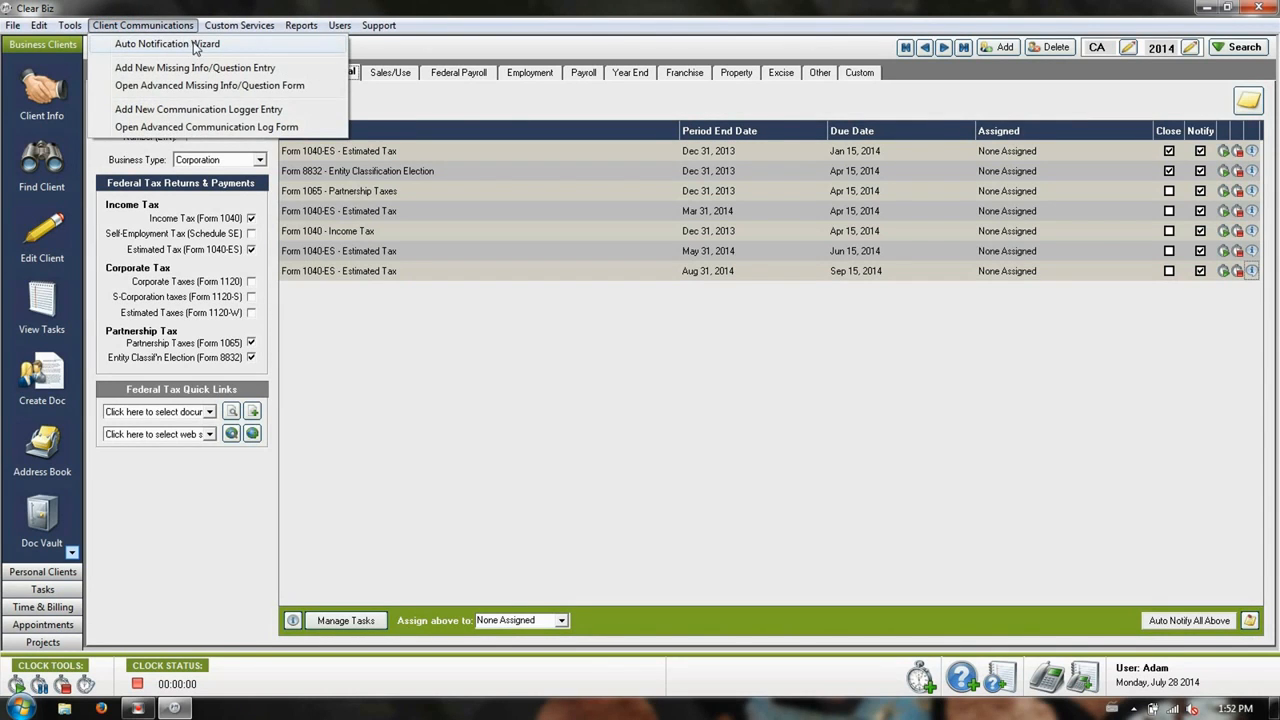
click(256, 43)
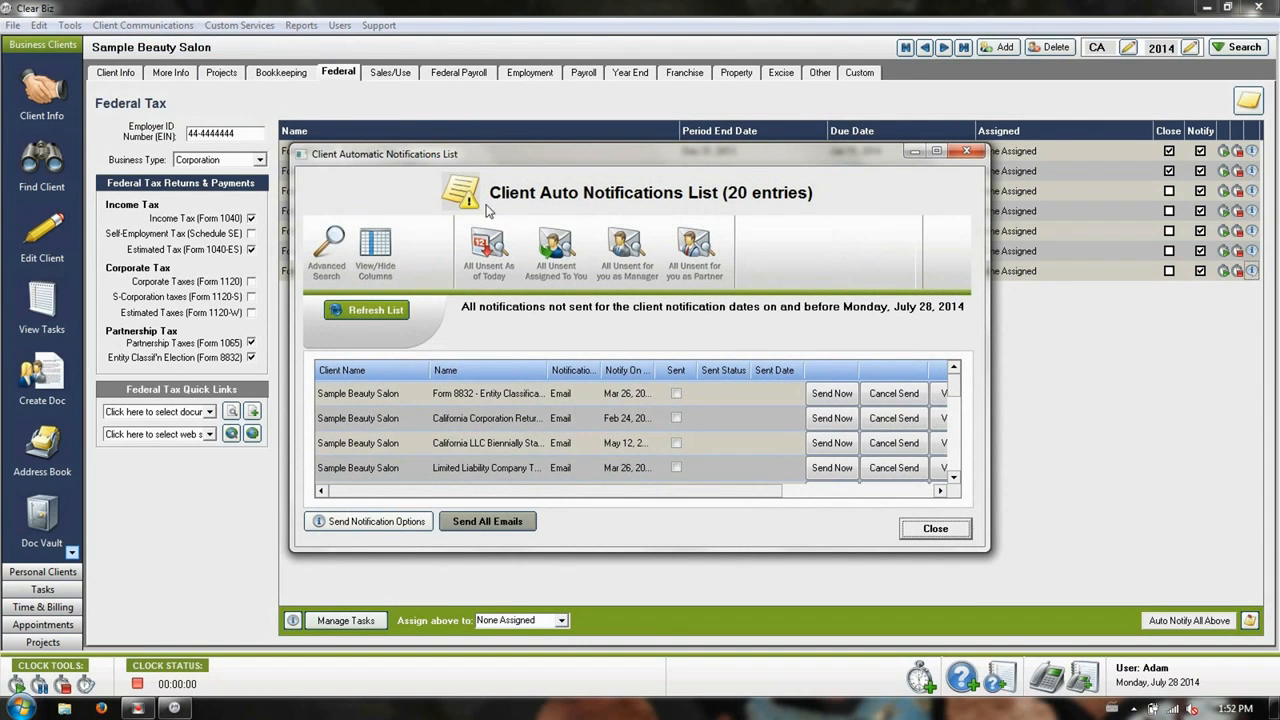
click(936, 151)
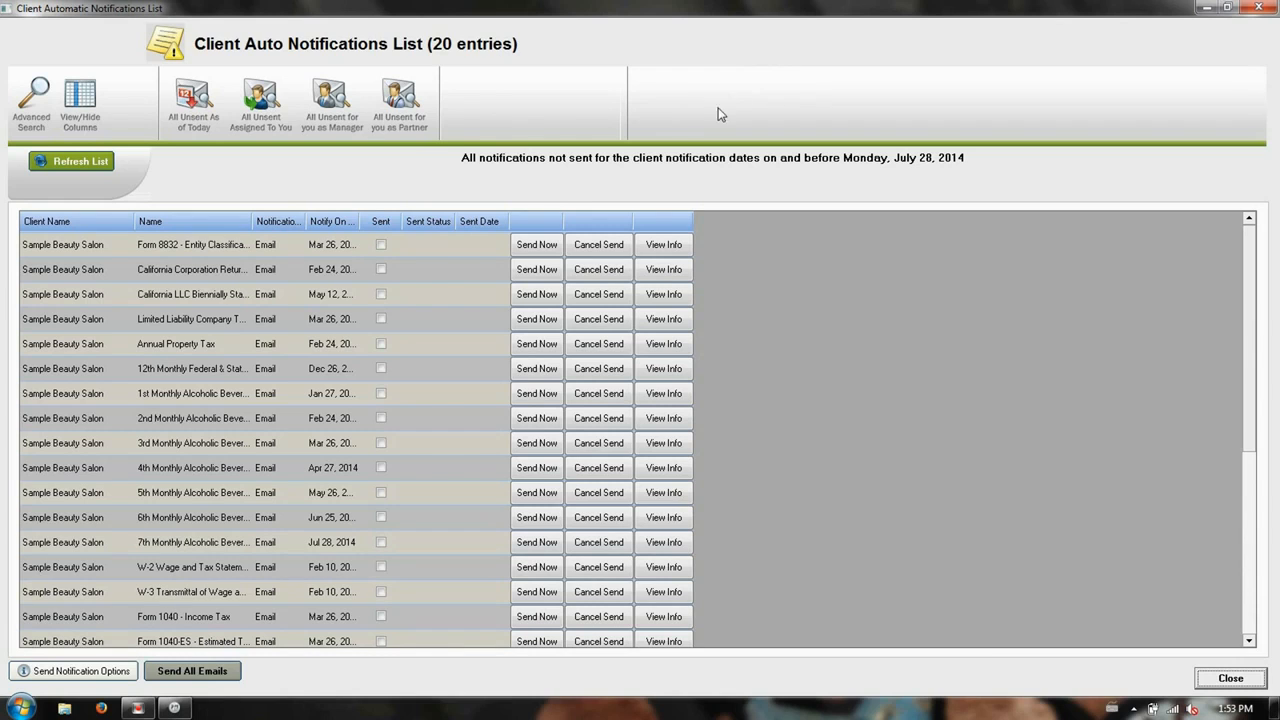
click(536, 246)
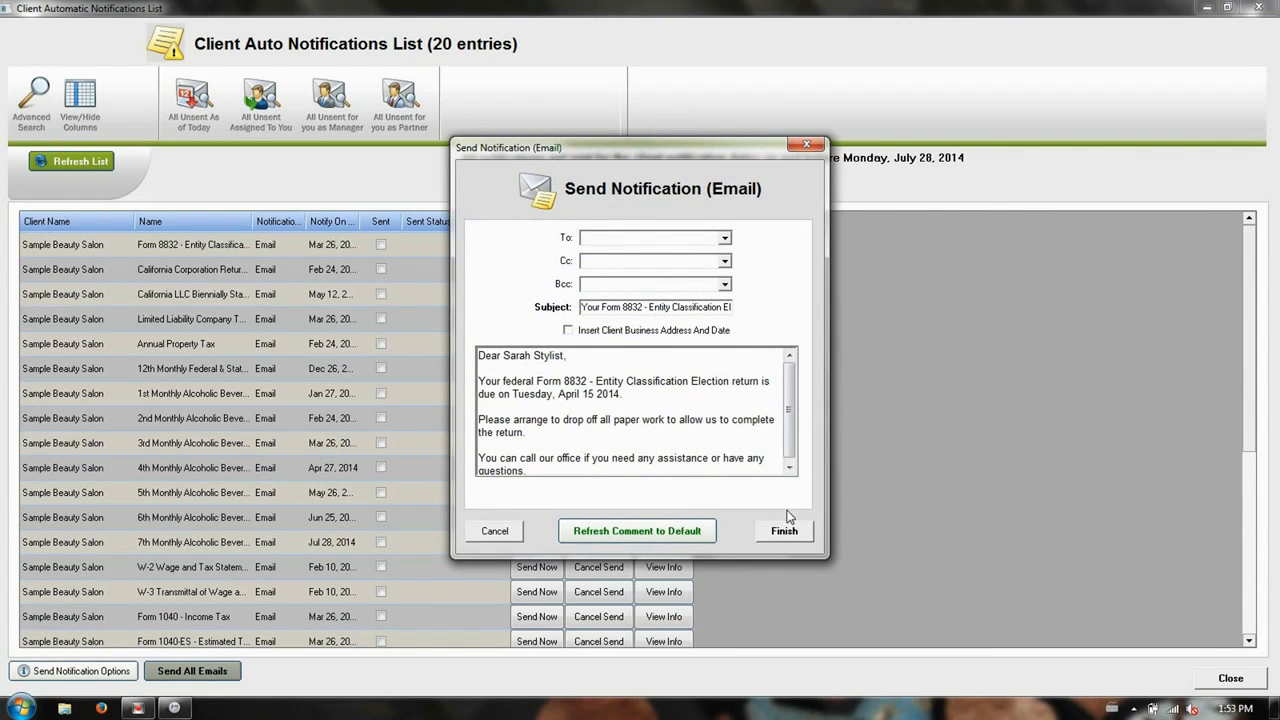
click(491, 531)
Generate the email draft for the California LLC Biennially Statement notification, view it, and close it unsent
click(536, 294)
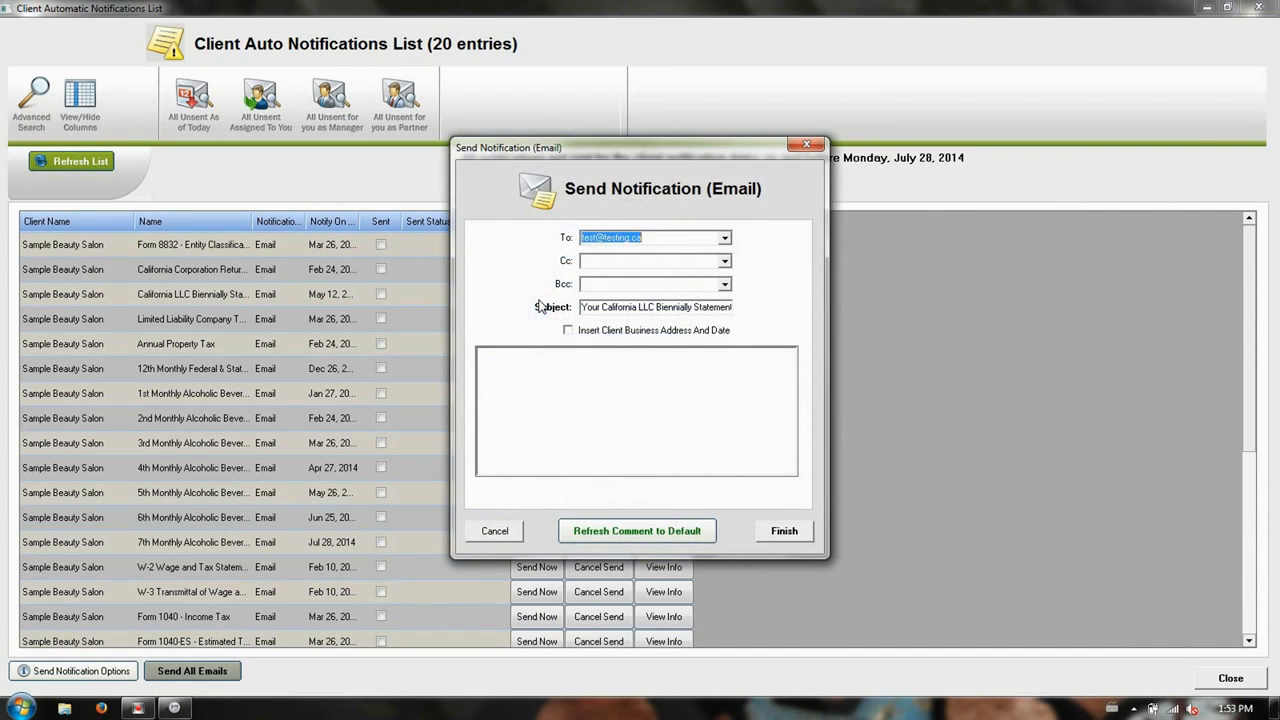
click(770, 530)
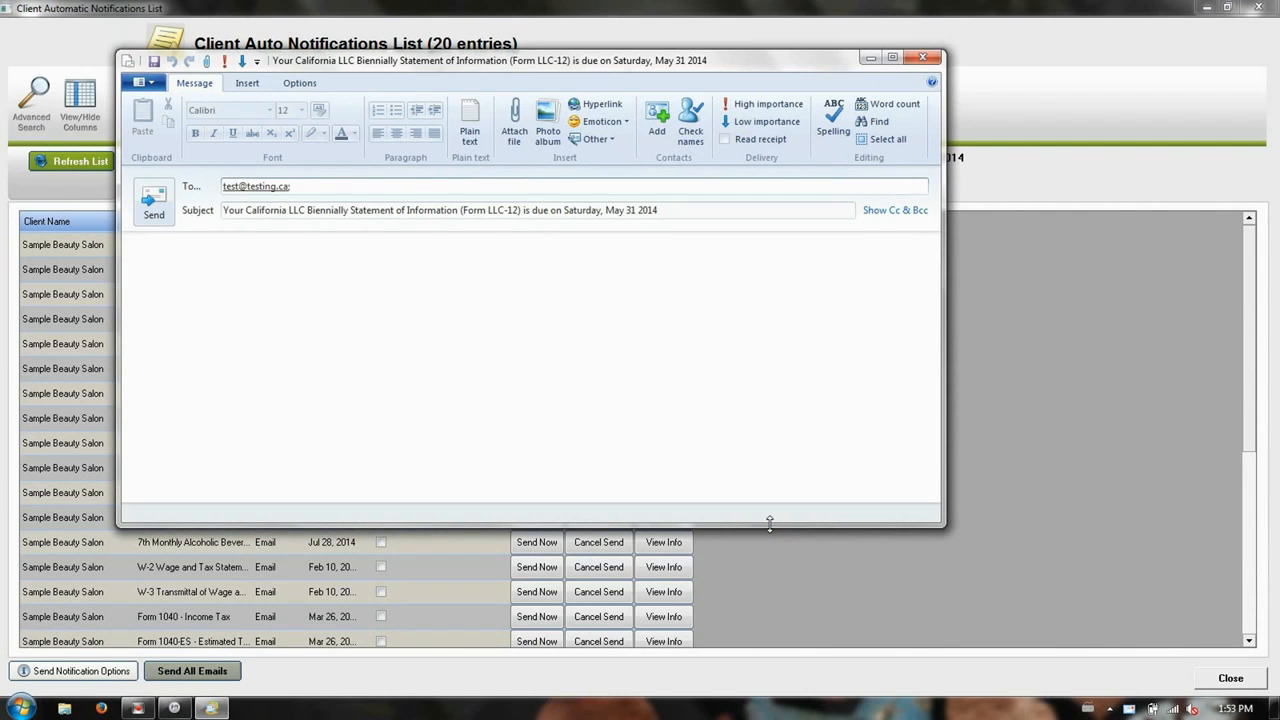
click(691, 209)
click(470, 302)
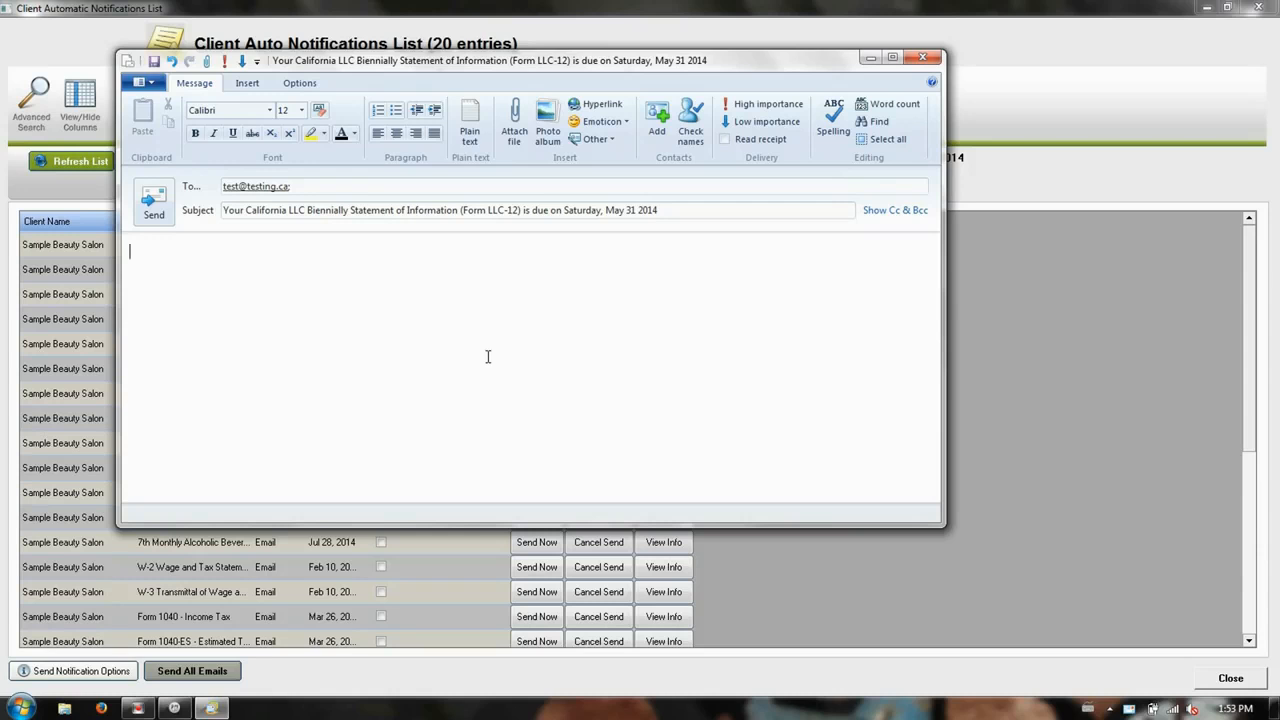
click(922, 58)
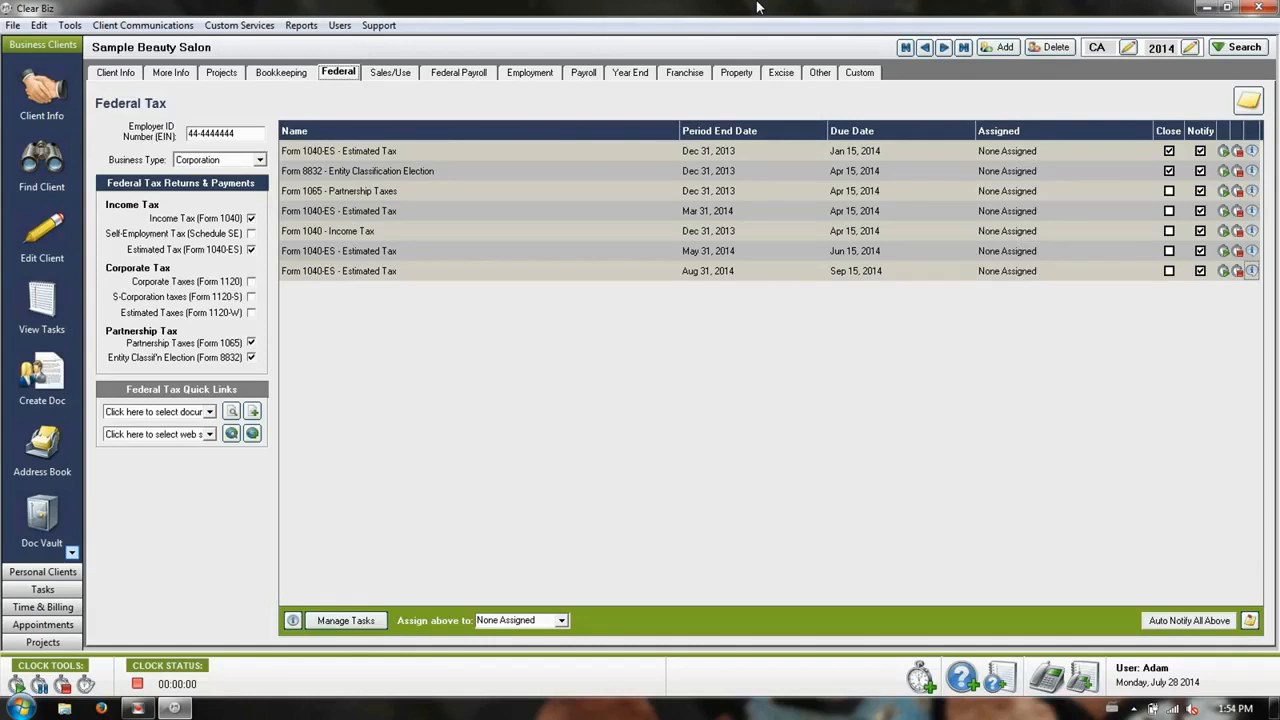
Open the client notification template editor from the other task options in the Edit Task Settings Wizard
click(60, 28)
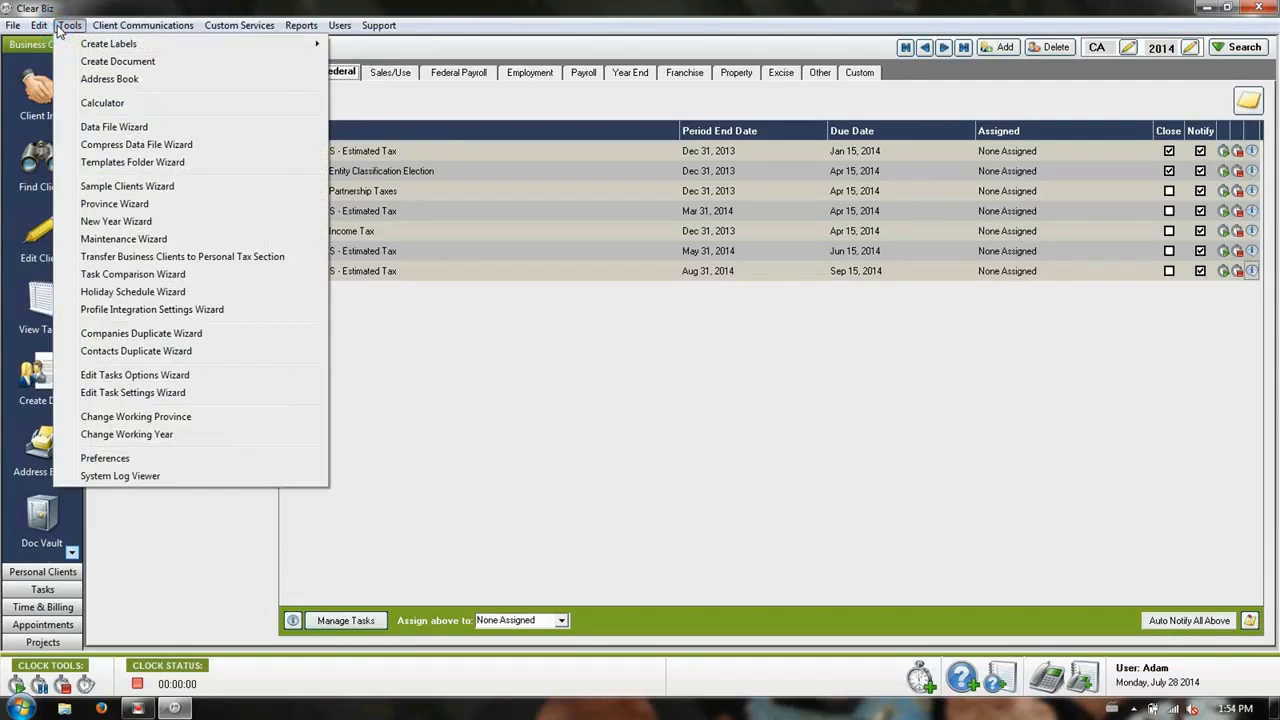
click(201, 394)
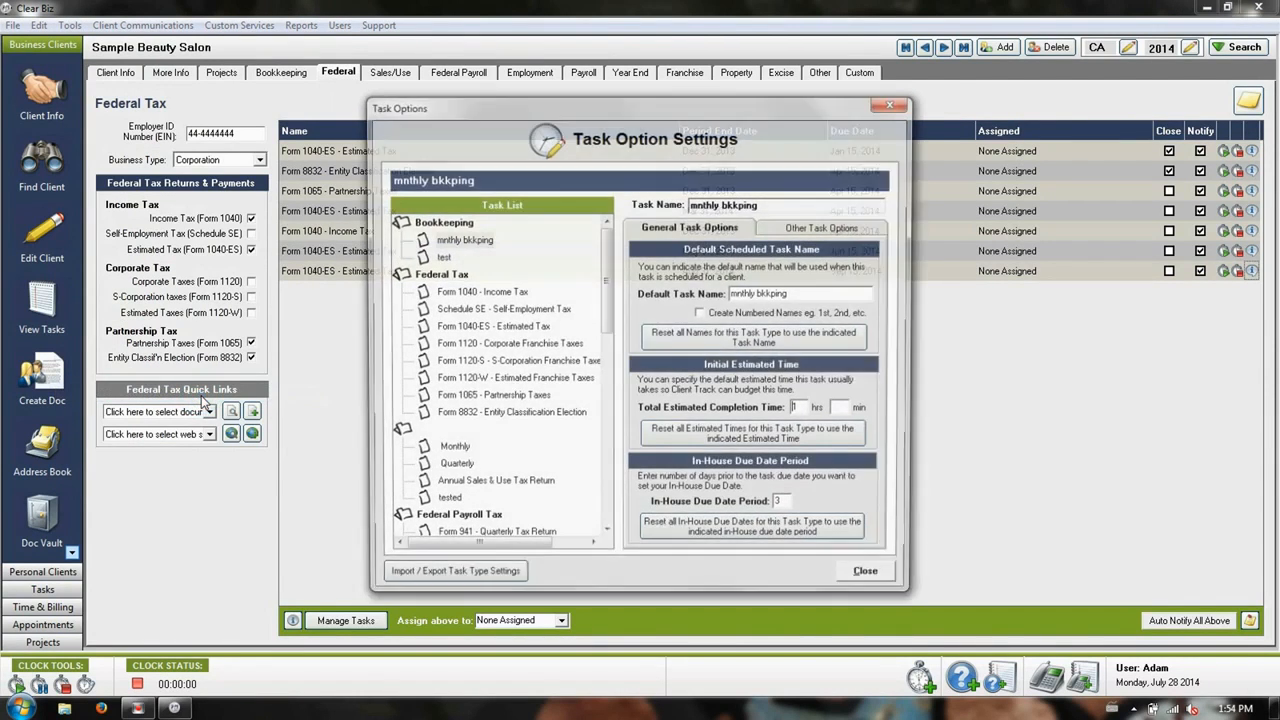
click(884, 229)
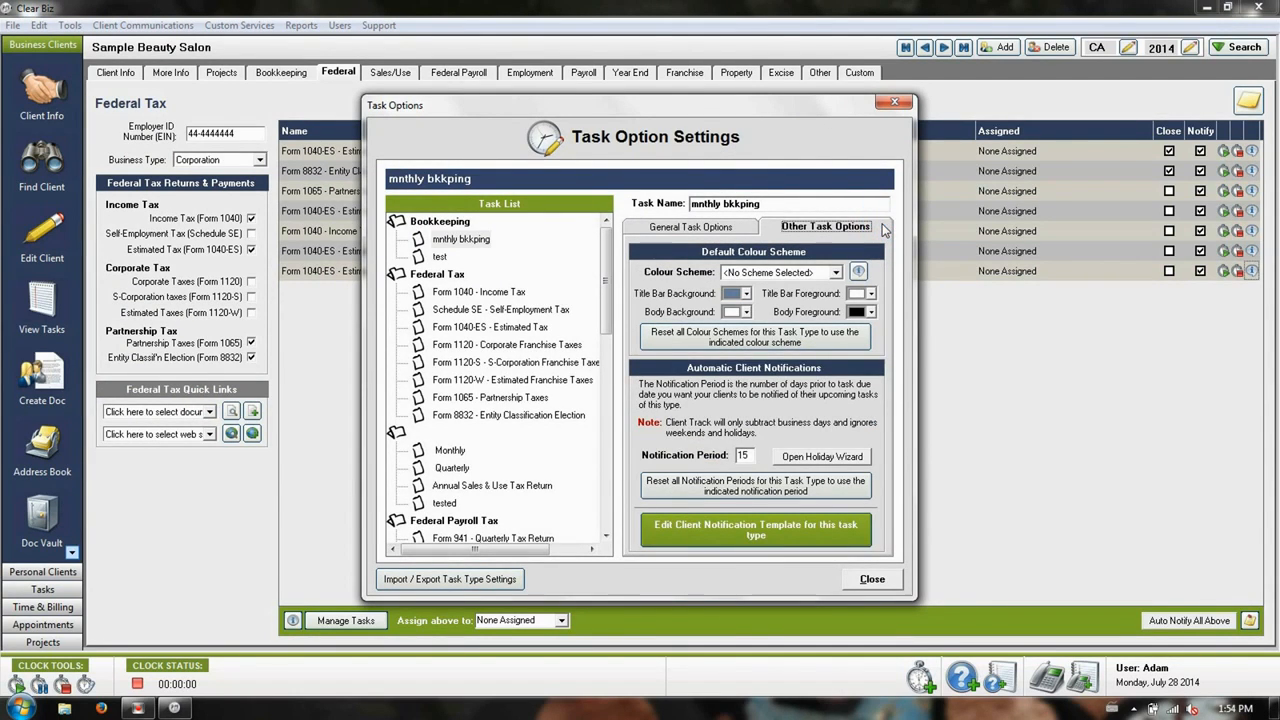
click(812, 531)
Review the notification templates of the federal tax tasks, including the Form 1040 - Income Tax text, and close the template editor
click(481, 343)
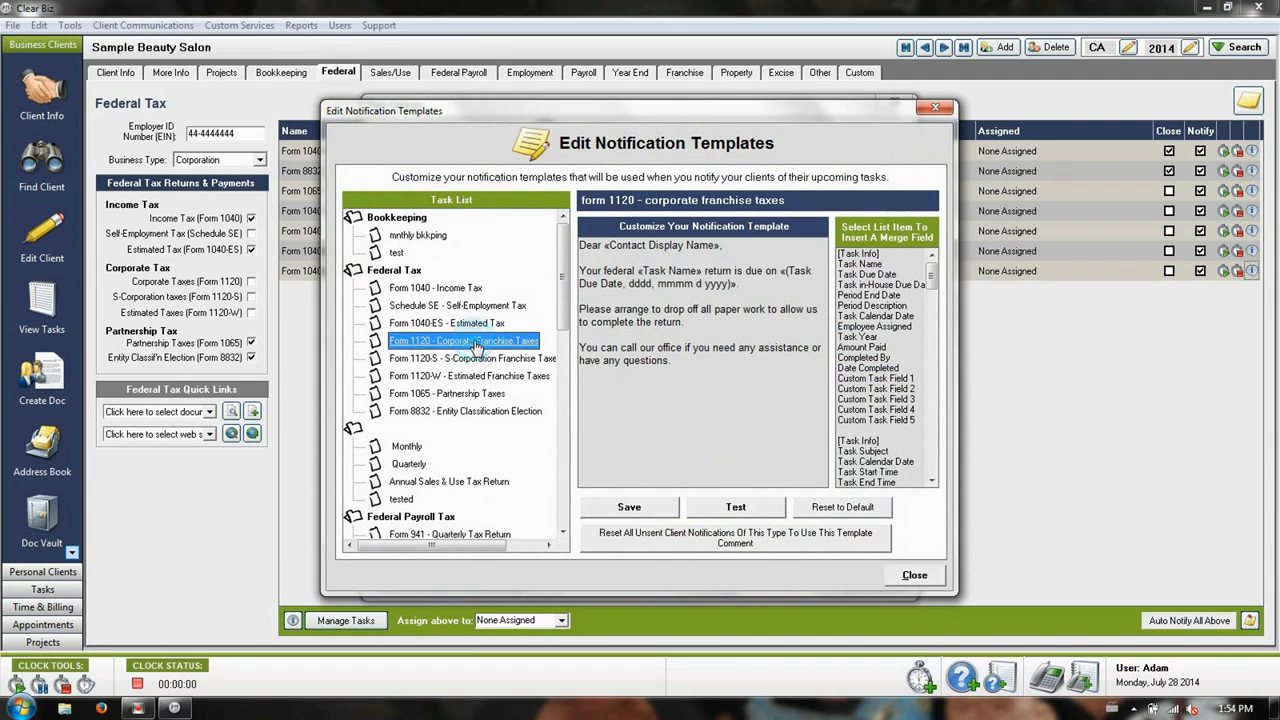
click(454, 378)
click(454, 395)
click(455, 414)
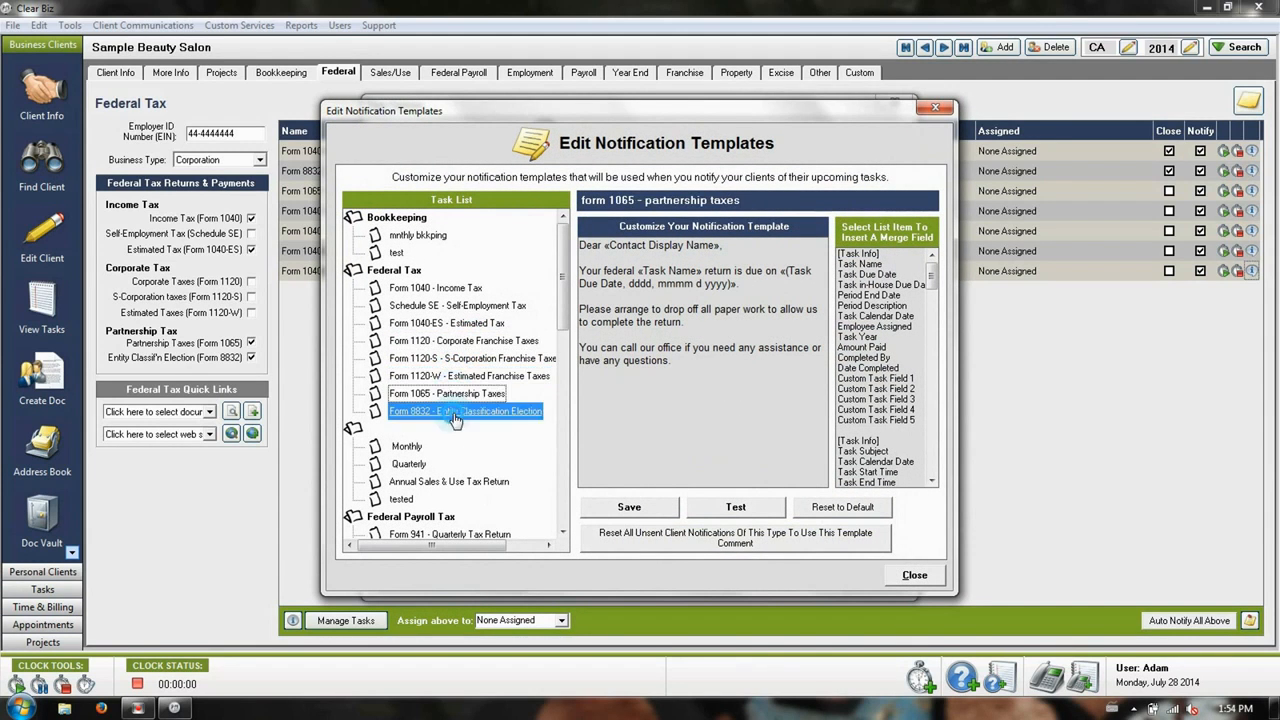
click(416, 308)
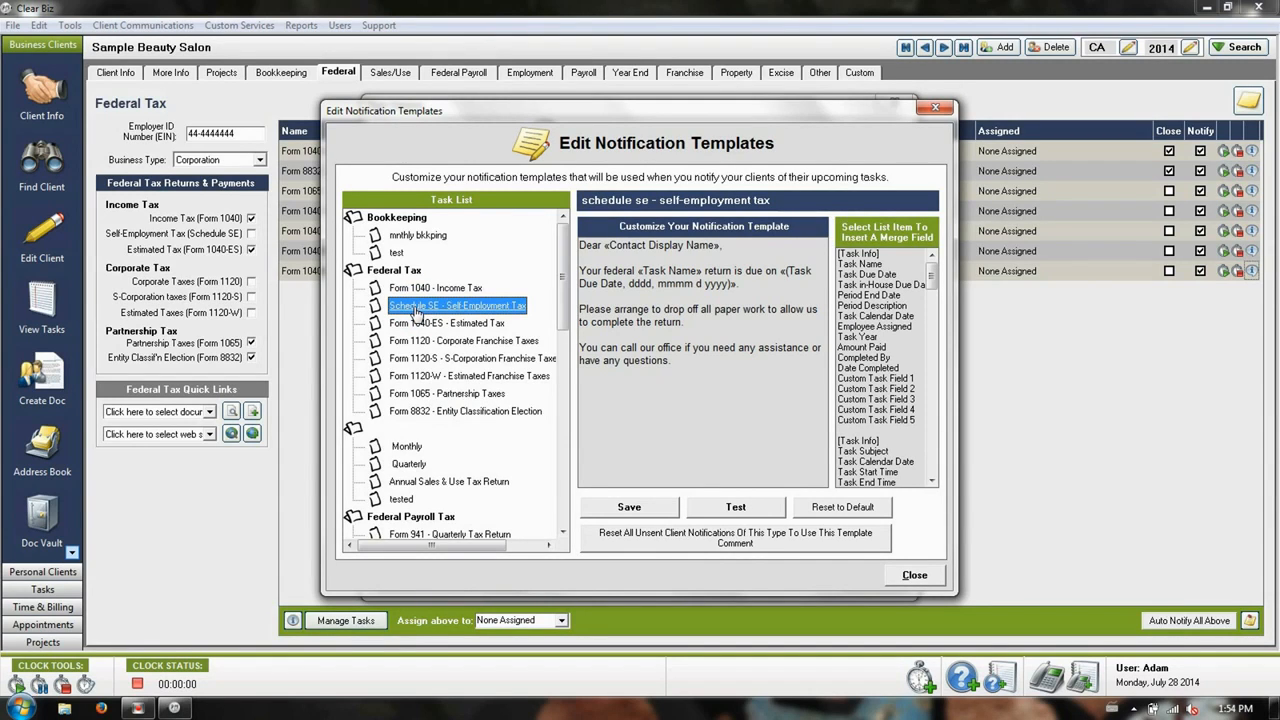
click(425, 288)
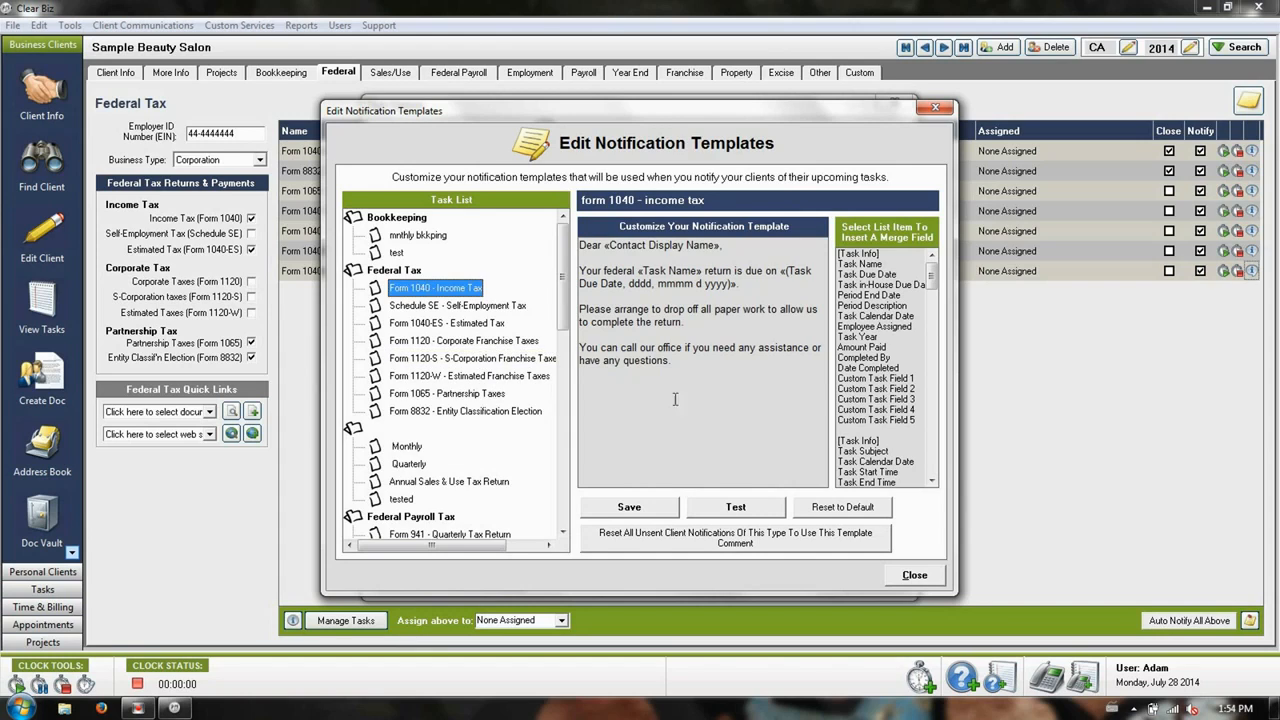
click(715, 372)
key(ctrl+a)
click(739, 407)
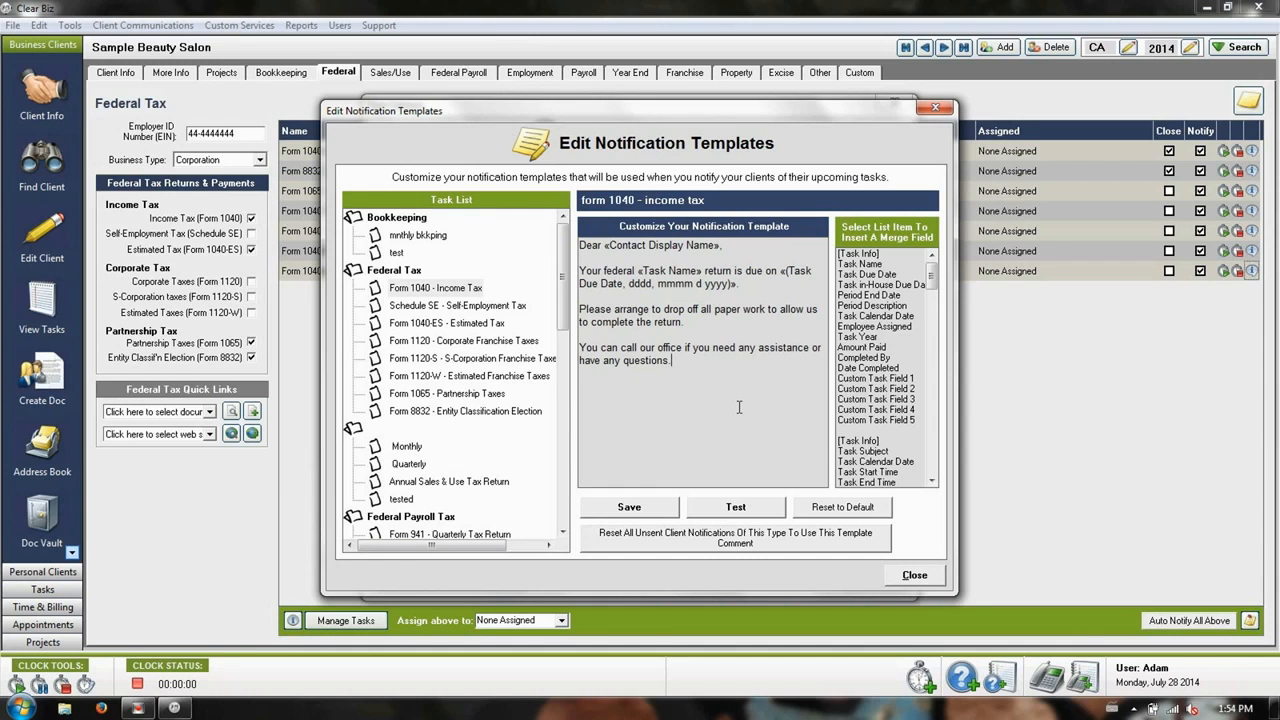
click(914, 574)
Check the notification period and the in-house due date period of the mnthly bkkping task
click(750, 455)
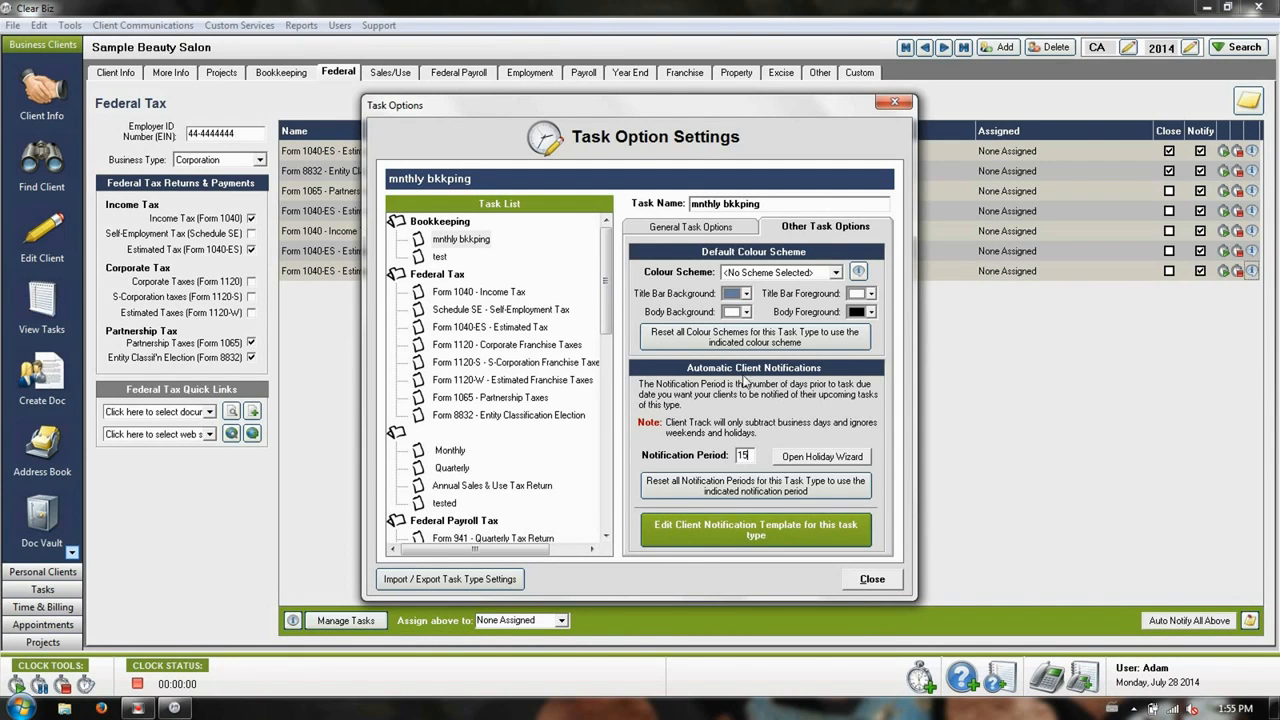
click(656, 227)
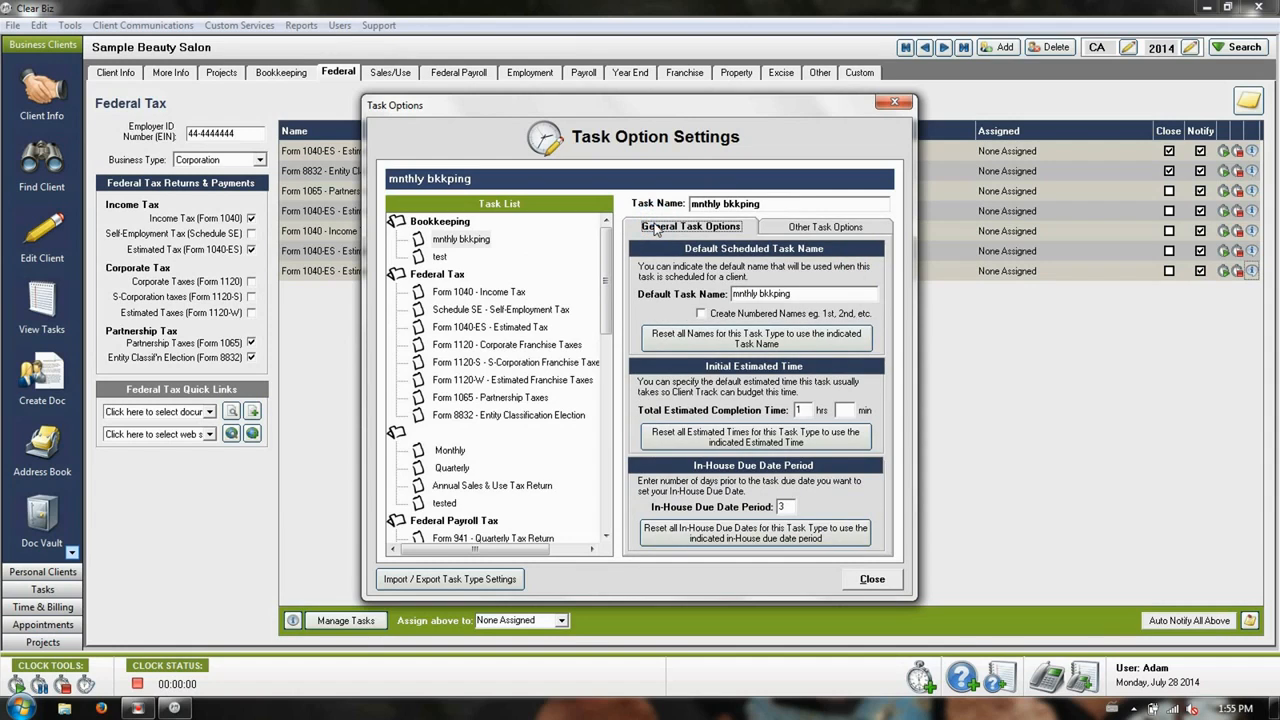
click(790, 507)
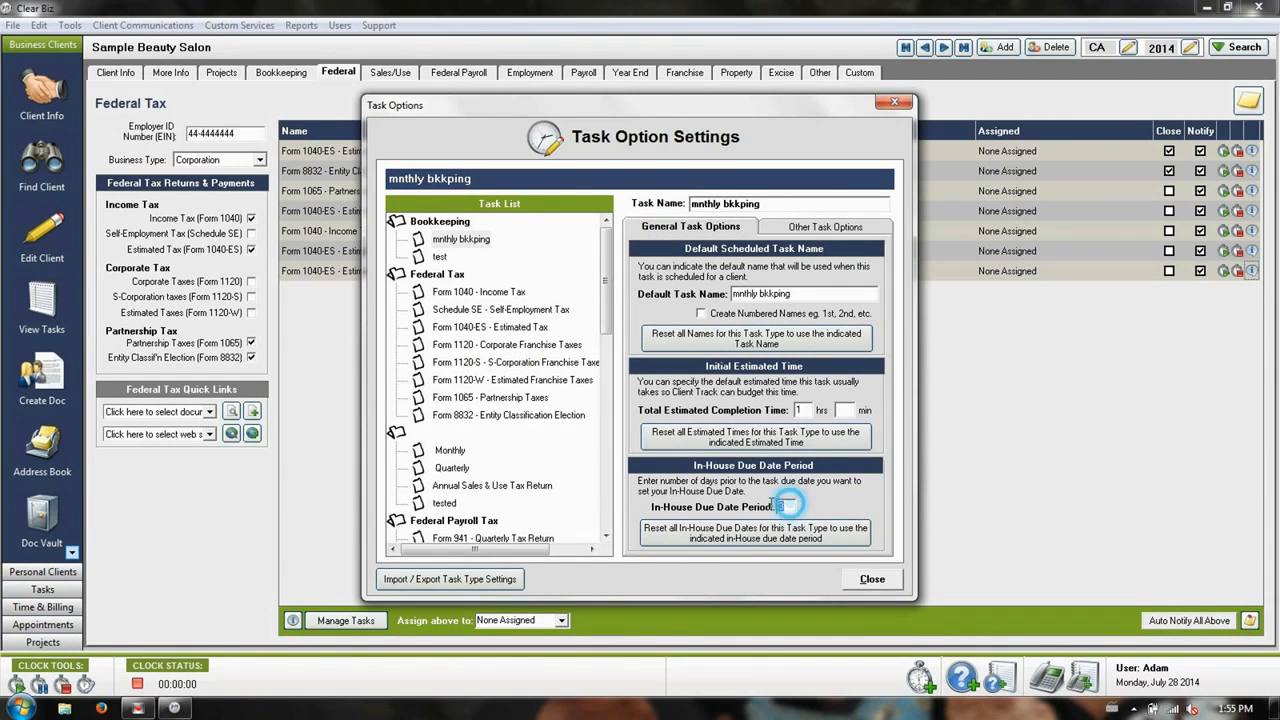
Compare the in-house due date periods of the federal tax tasks, ending on Form 1040 - Income Tax, and consult the July 2014 system calendar
click(489, 381)
click(478, 348)
click(478, 332)
click(472, 310)
click(465, 292)
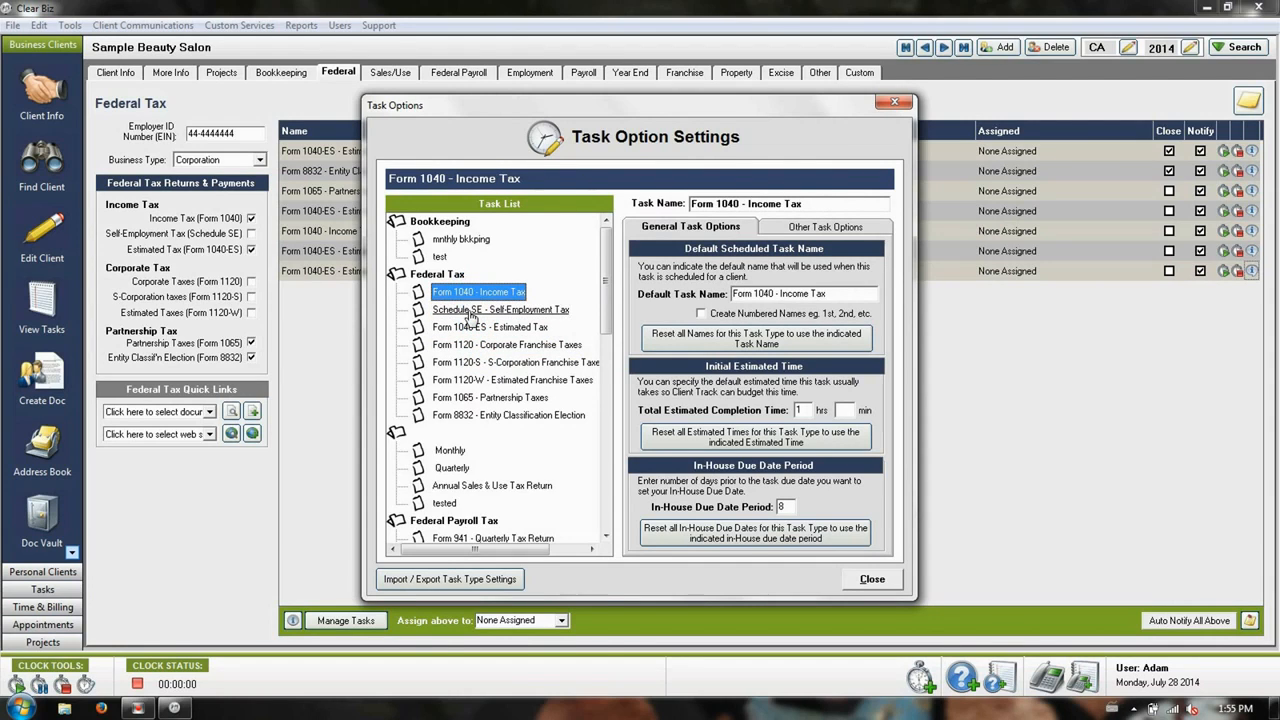
click(470, 312)
click(472, 330)
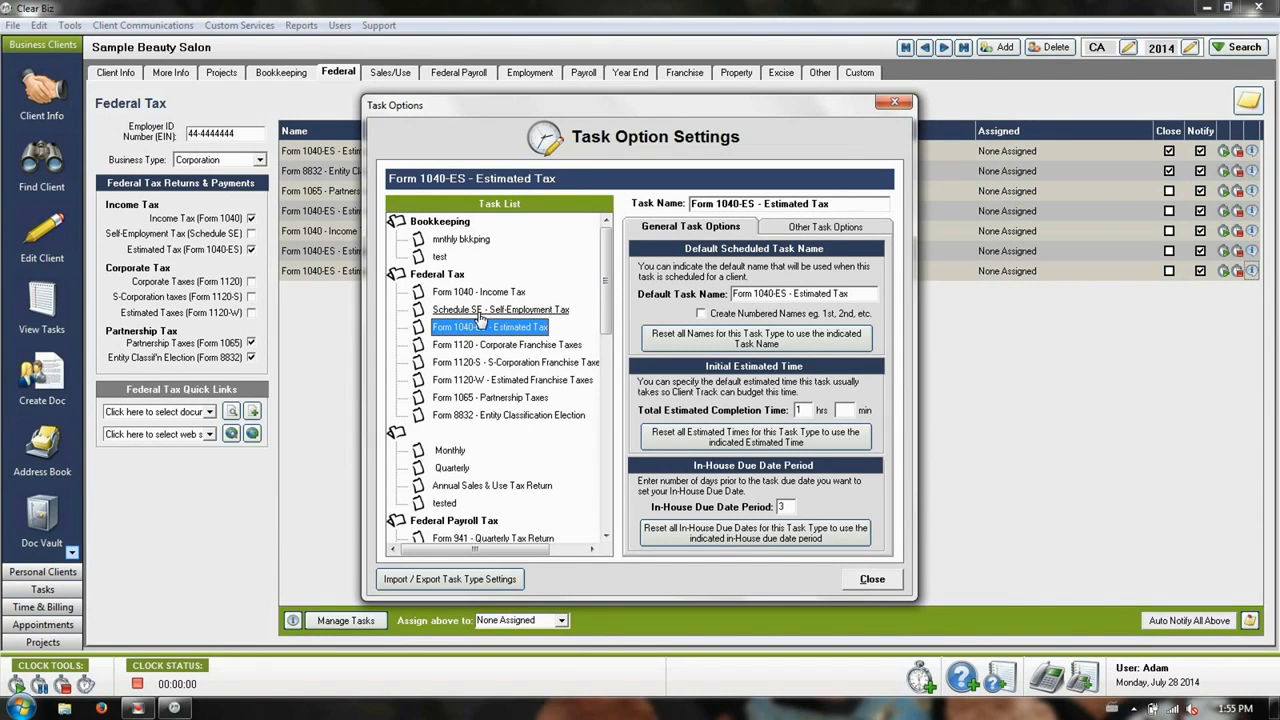
click(487, 294)
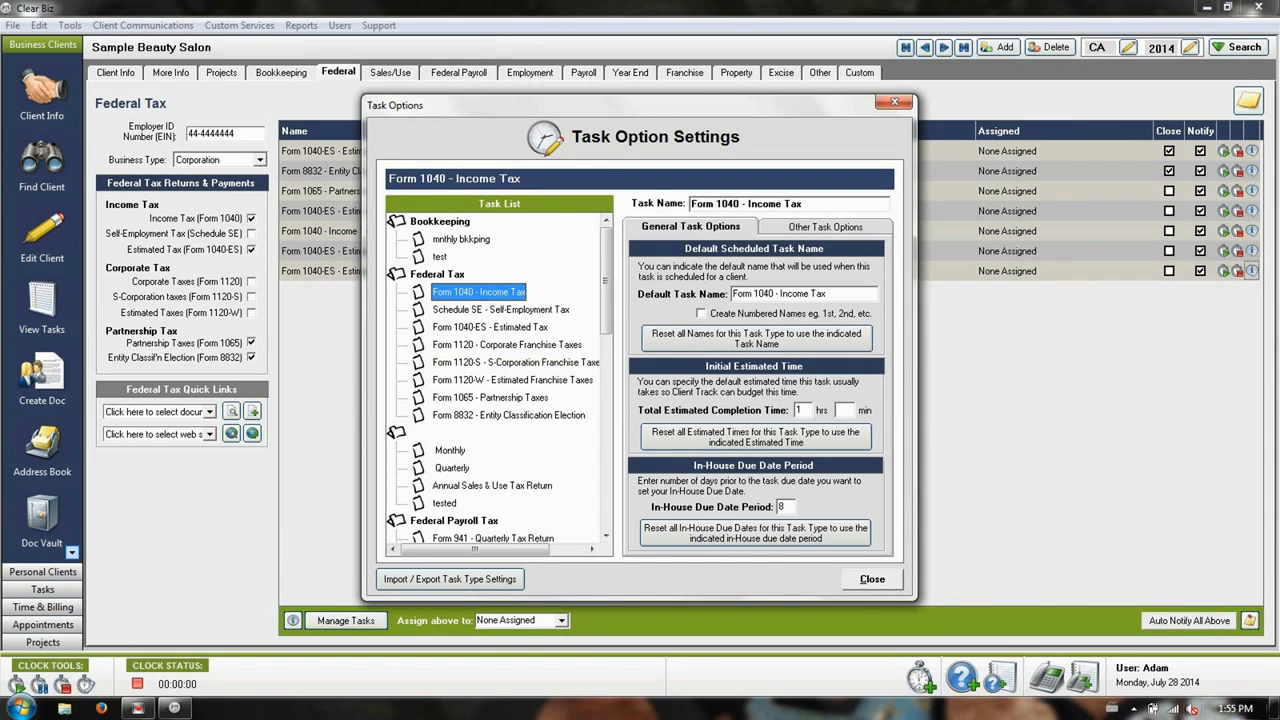
click(1237, 708)
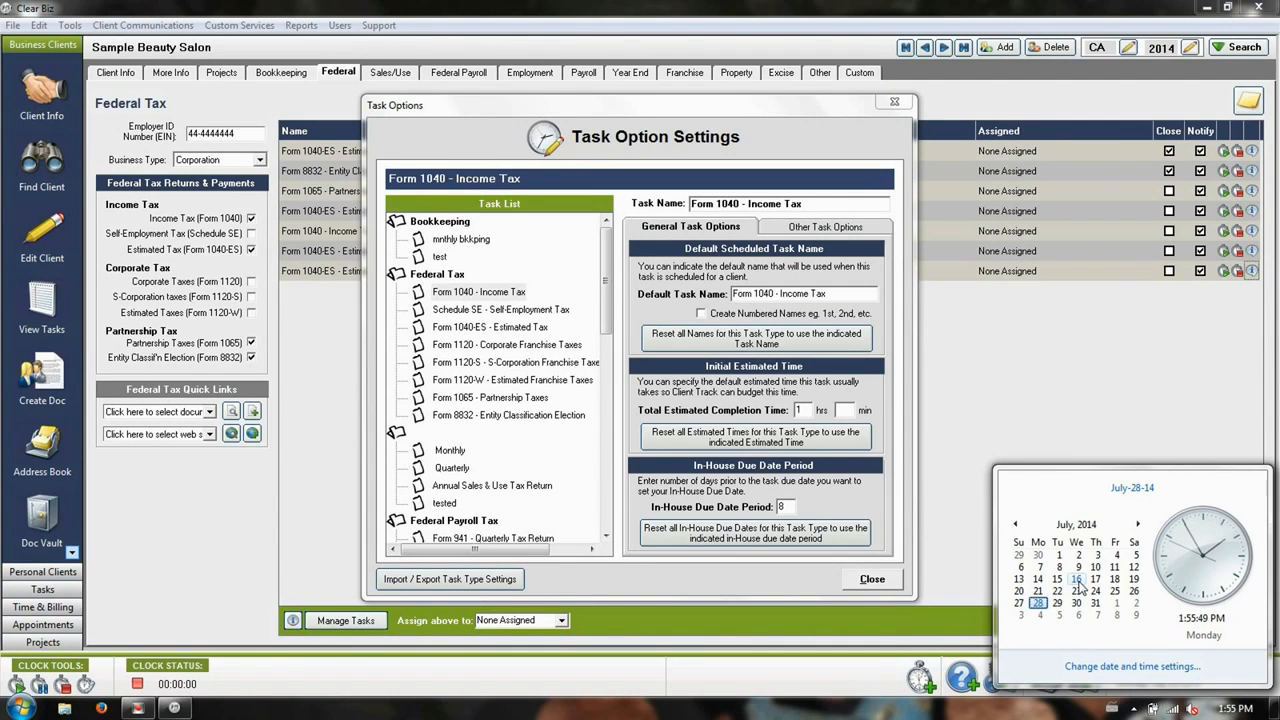
click(788, 499)
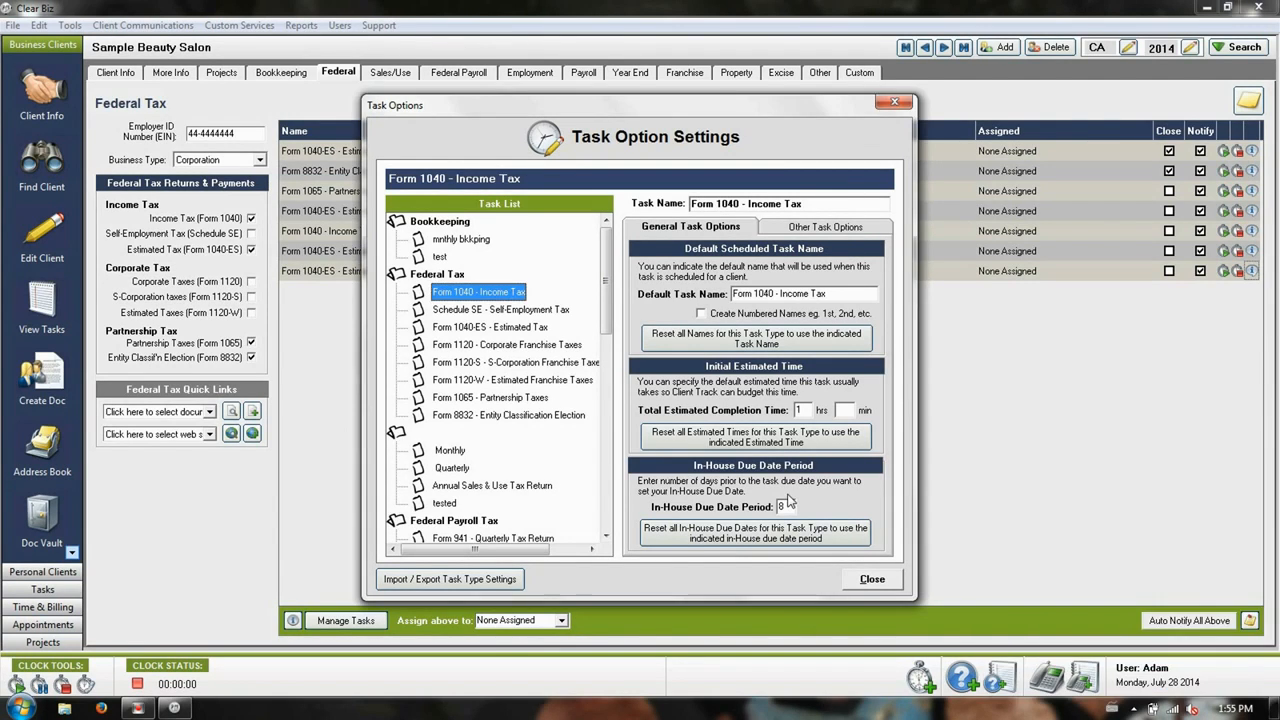